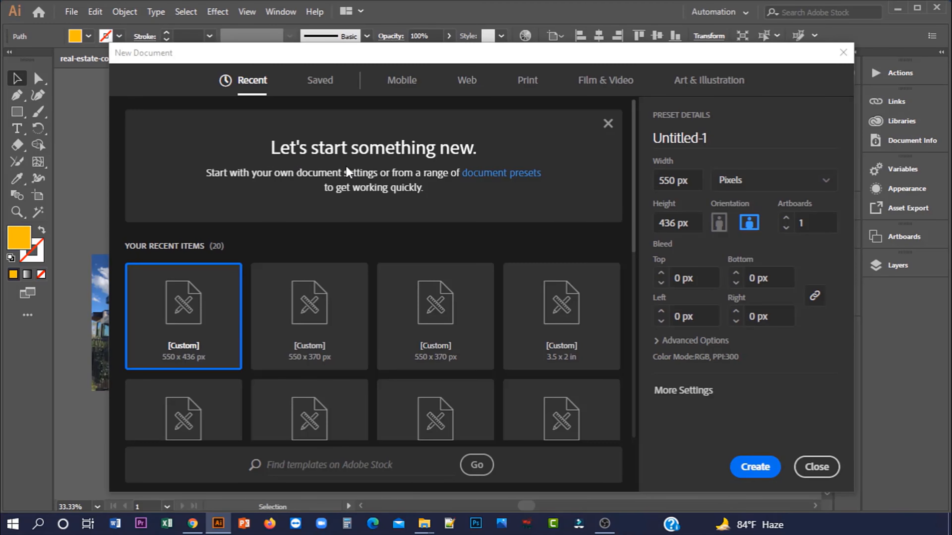
Choose the A4 print preset for the new document and set its units to inches.
left_click(523, 83)
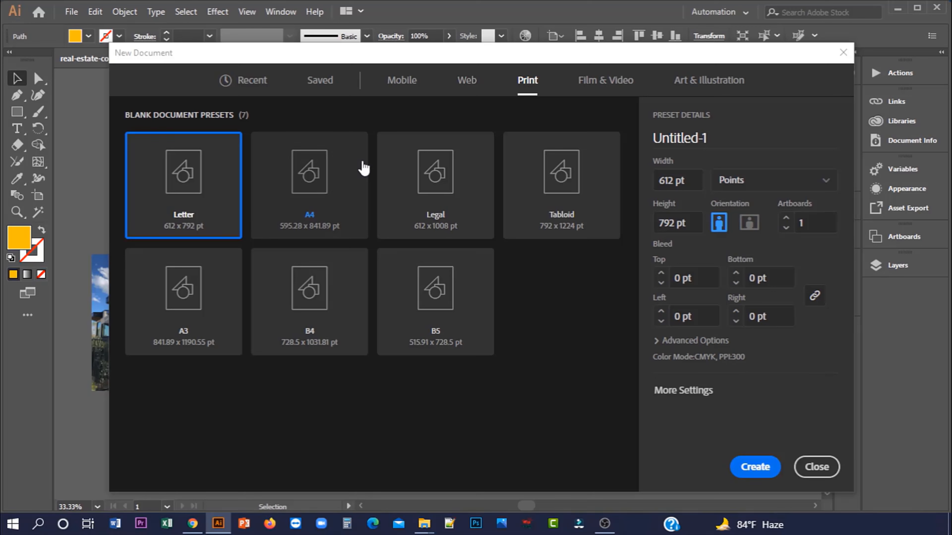
left_click(331, 185)
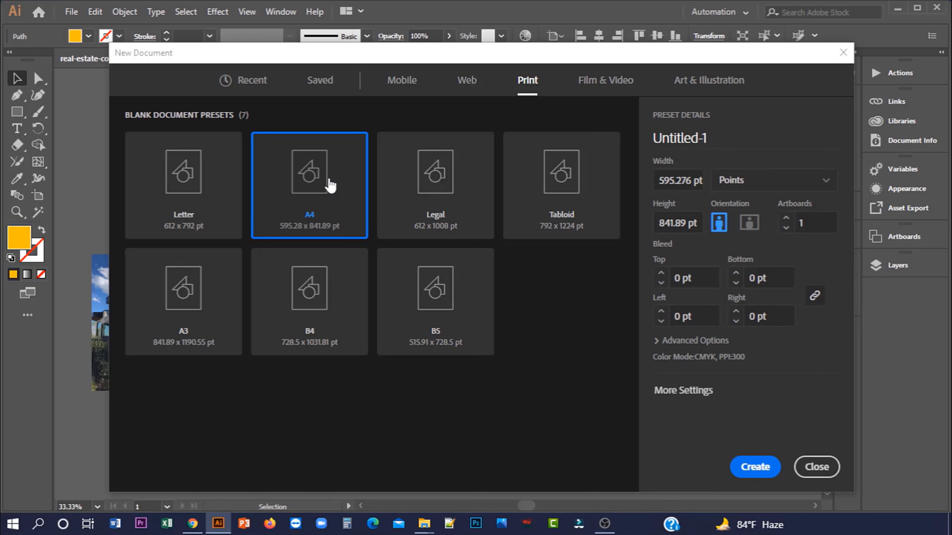
left_click(803, 189)
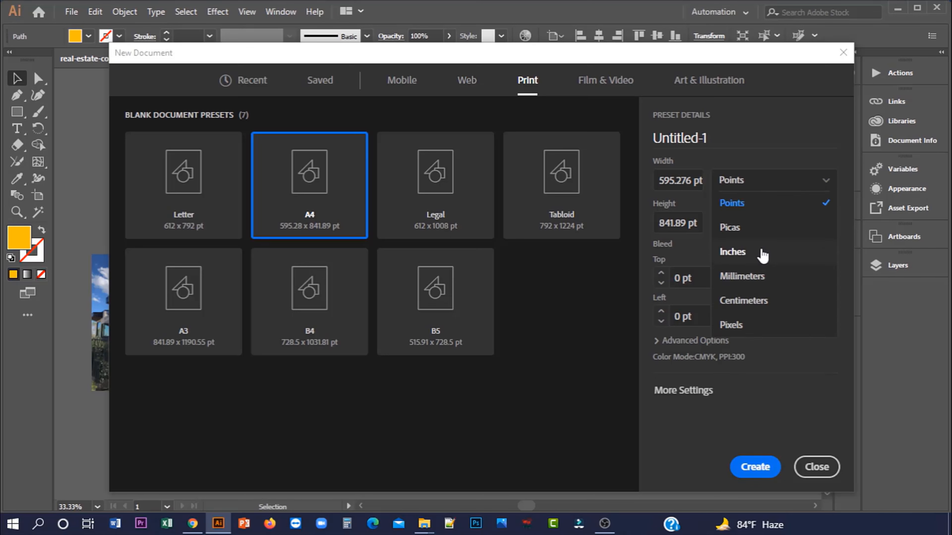
left_click(701, 253)
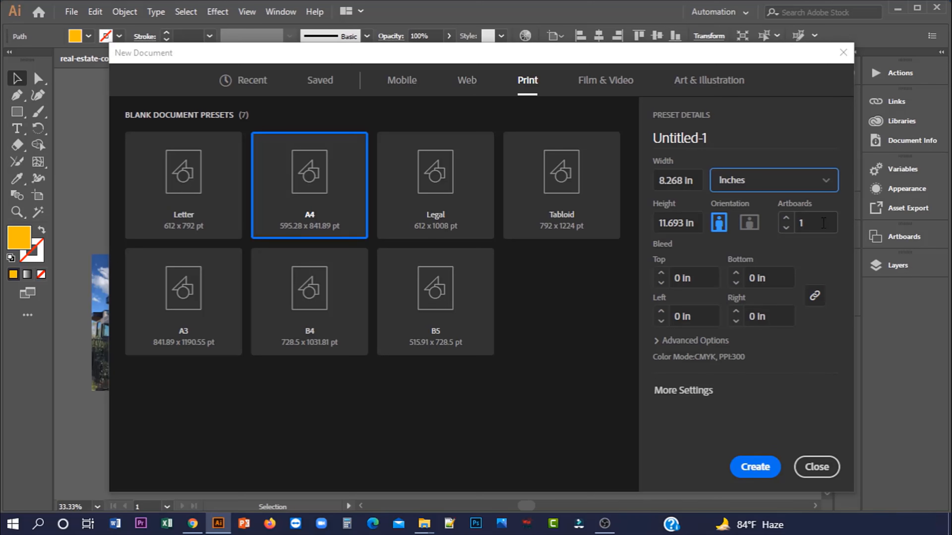
Keep the document at one artboard and set a 0.125 in bleed on all four sides.
left_click(786, 219)
left_click(786, 228)
left_click(661, 273)
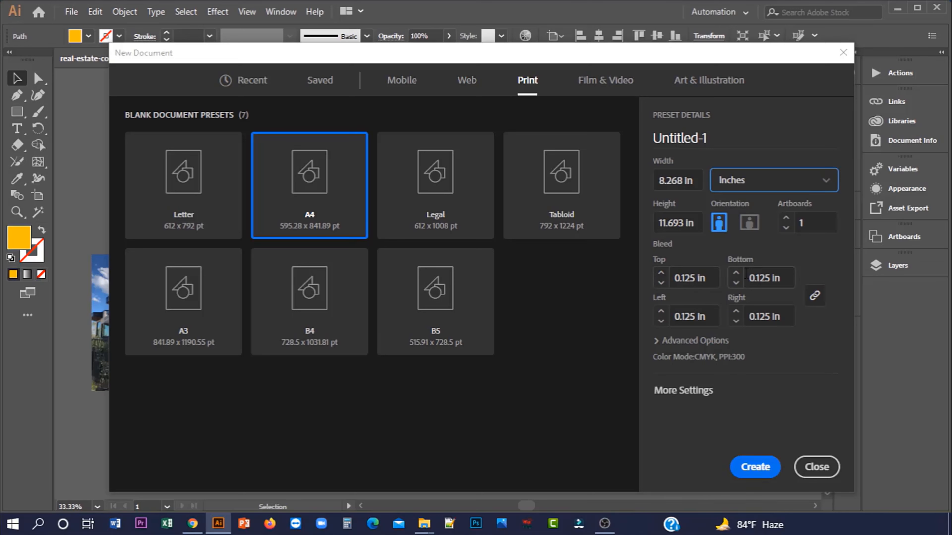
Set the advanced options to CMYK Color and High (300 ppi) raster effects, and create the document.
left_click(678, 342)
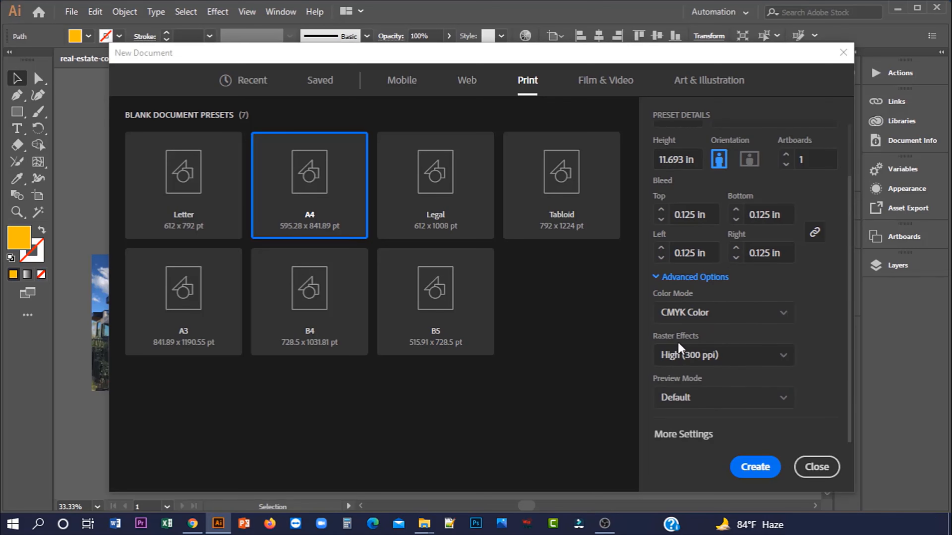
left_click(724, 324)
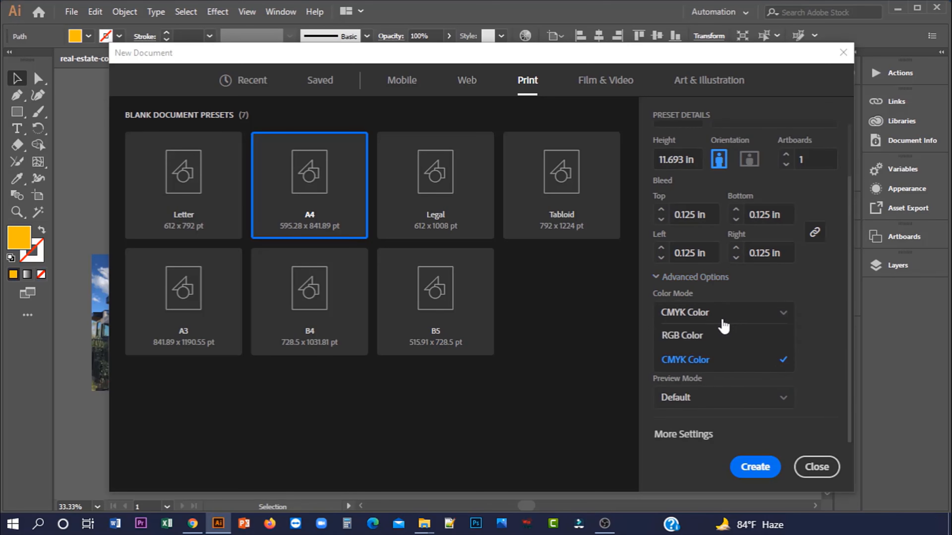
left_click(699, 365)
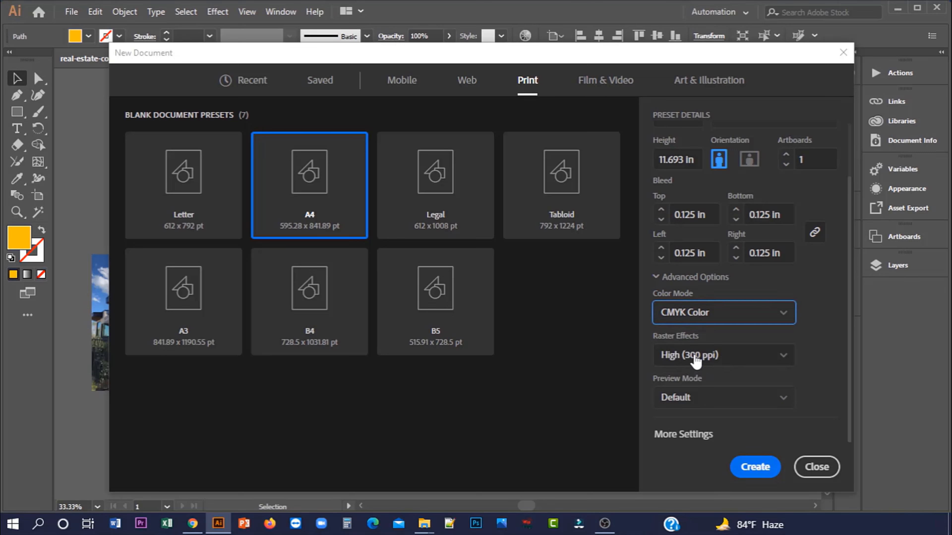
left_click(692, 361)
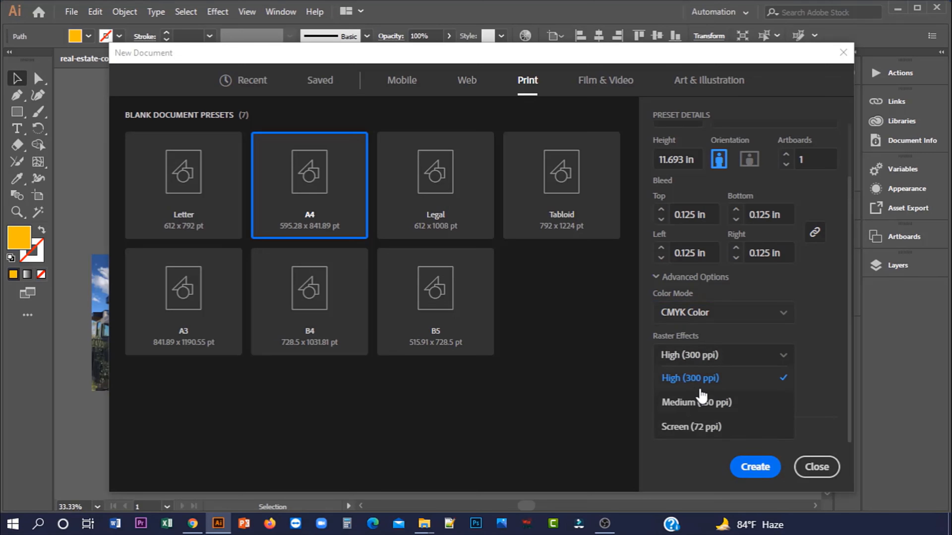
left_click(704, 377)
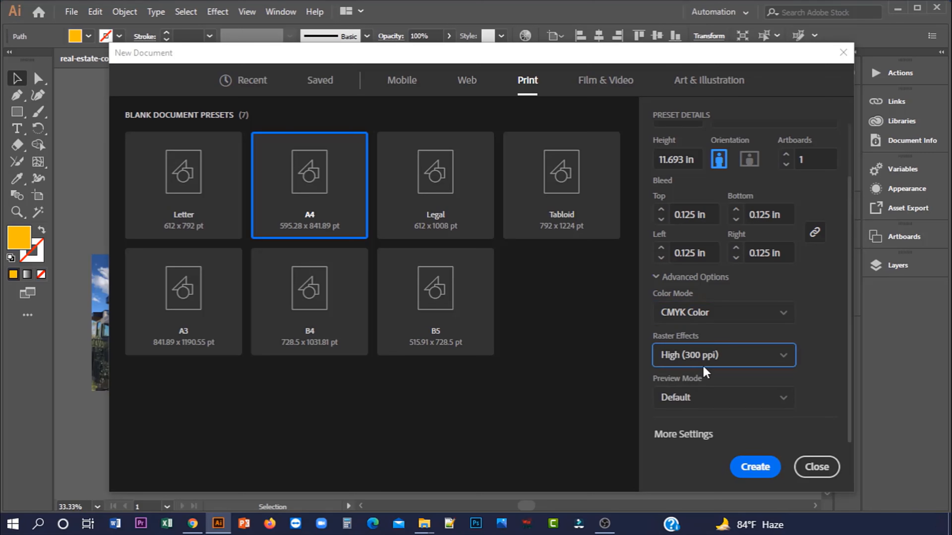
left_click(756, 468)
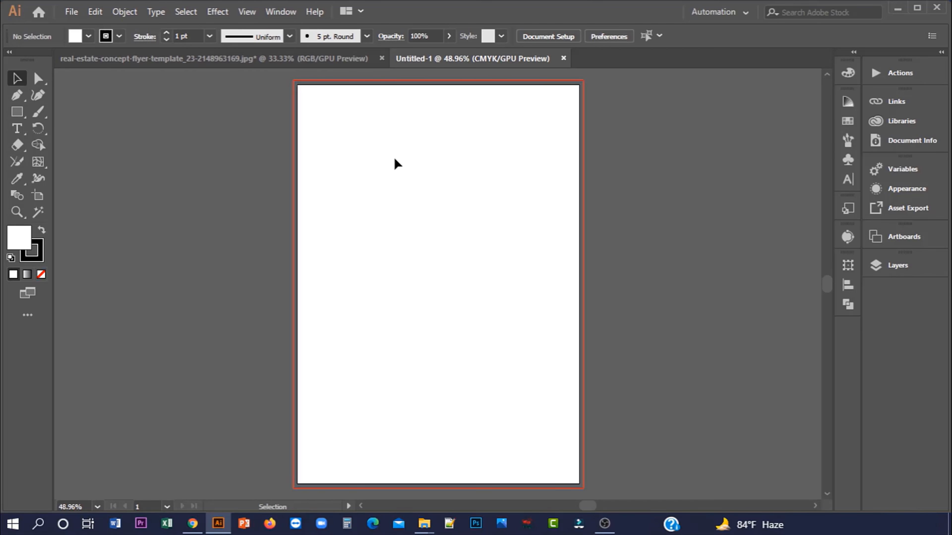
Draw a white rectangle with a 0 pt stroke covering the artboard out to the bleed edges.
left_click(166, 40)
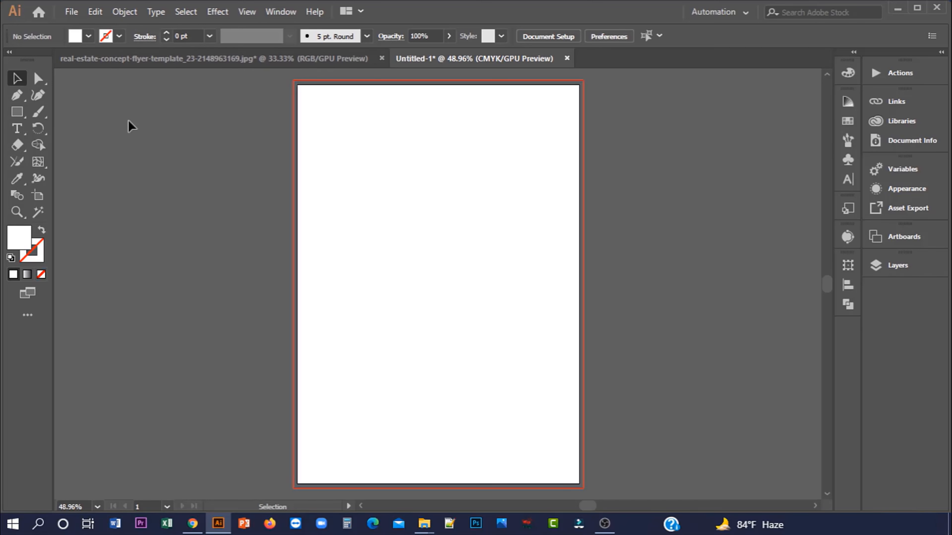
left_click(19, 113)
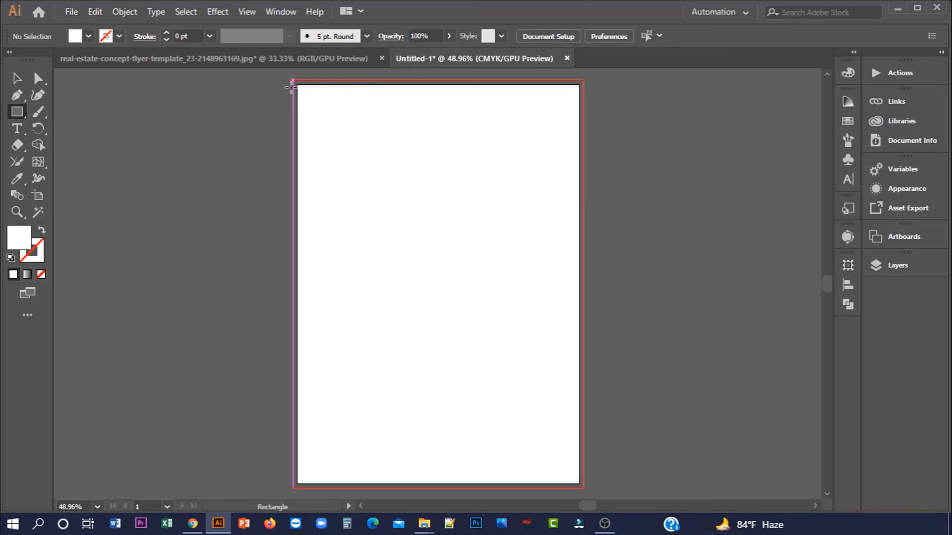
mouse_move(293, 80)
left_mouse_down()
mouse_move(529, 438)
mouse_move(583, 487)
left_mouse_up()
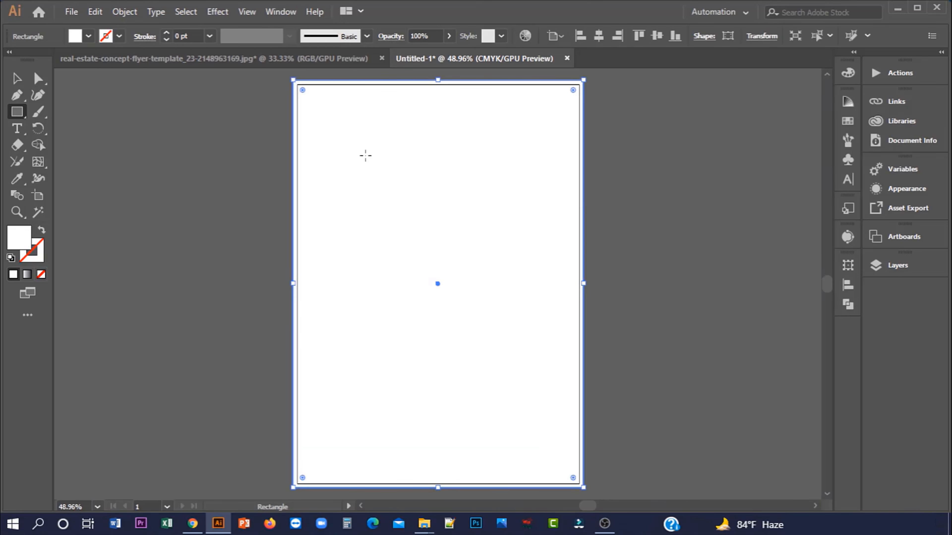
Offset the rectangle's path by -0.25 in with mitered joins, using the preview.
left_click(118, 17)
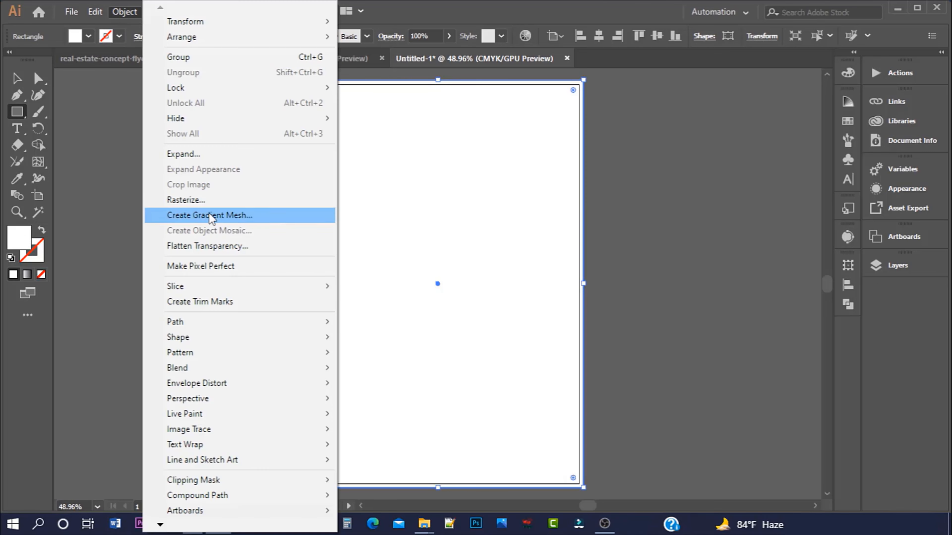
mouse_move(238, 328)
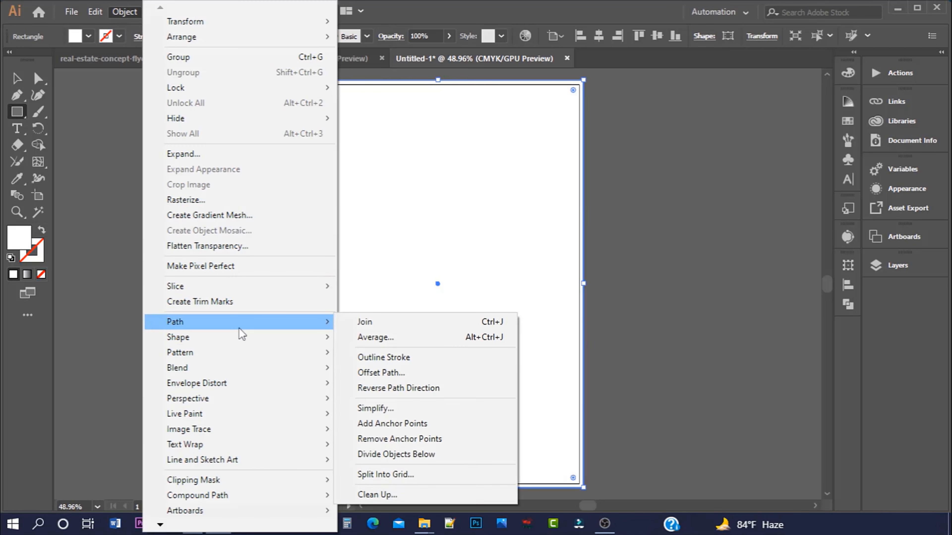
left_click(379, 373)
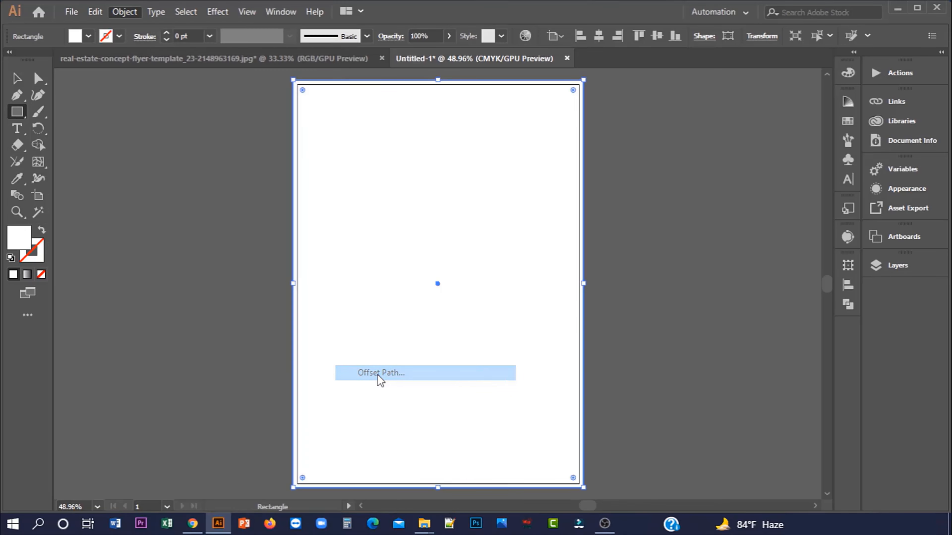
left_click(589, 222)
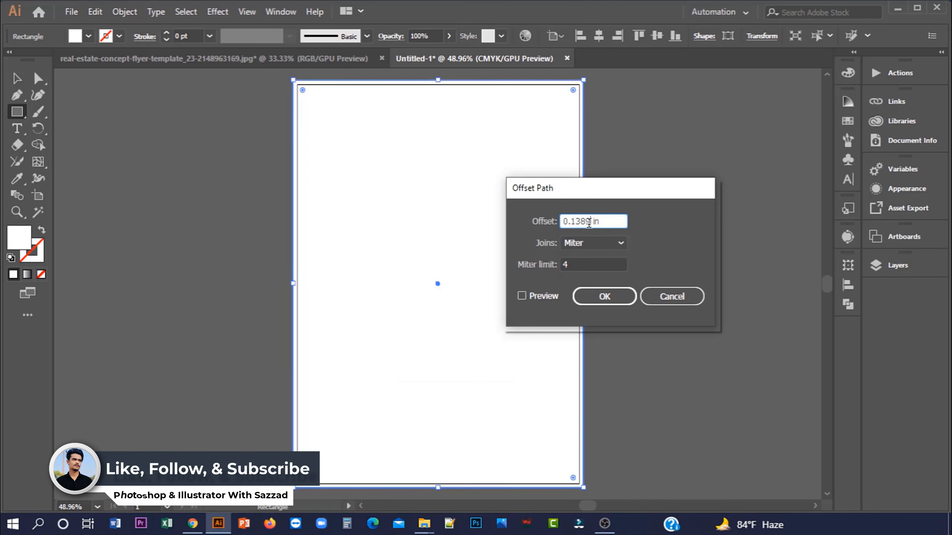
key("BackSpace")
key("BackSpace")
key("BackSpace")
key("BackSpace")
key("BackSpace")
key("BackSpace")
type("-0.25")
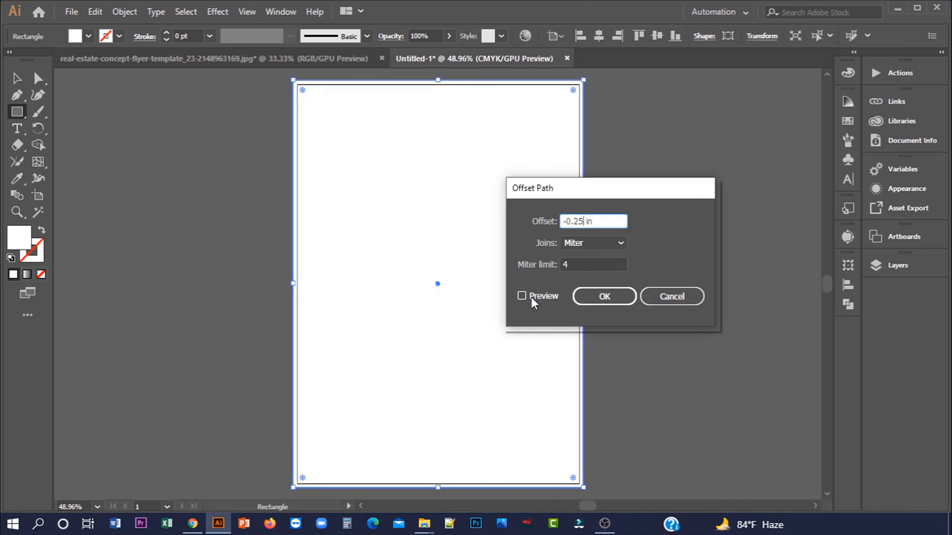
left_click(523, 296)
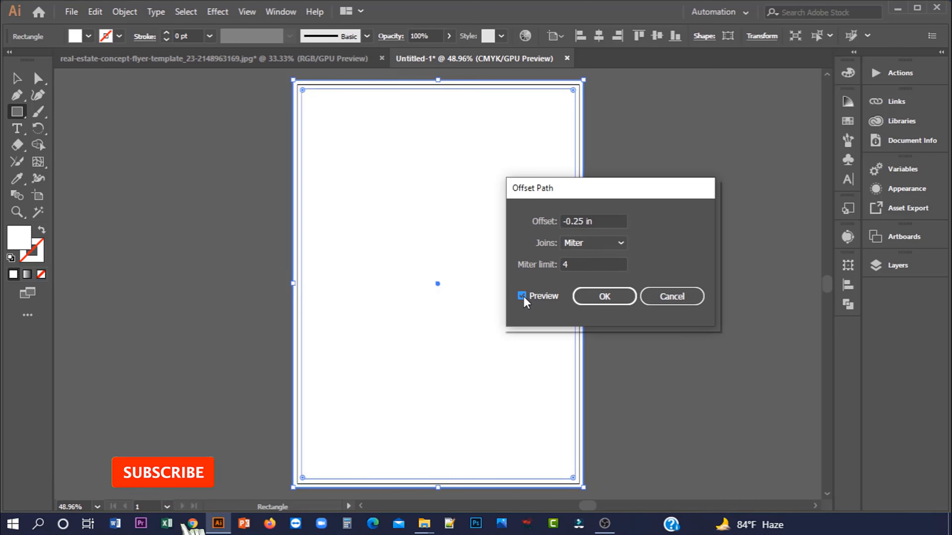
left_click(603, 300)
Convert the inner offset rectangle into margin guides.
left_click(15, 79)
right_click(300, 123)
left_click(366, 323)
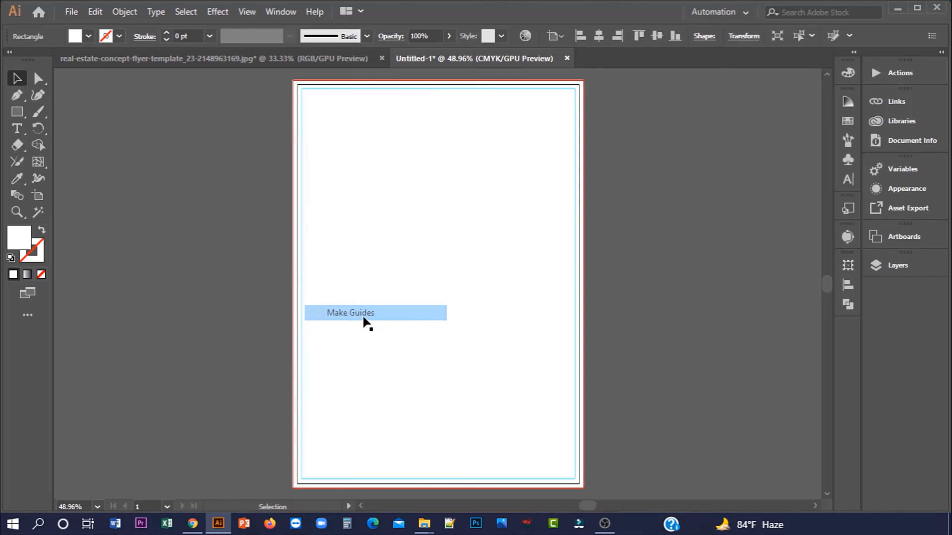
Select the white background rectangle and lock it.
key("ctrl+equal")
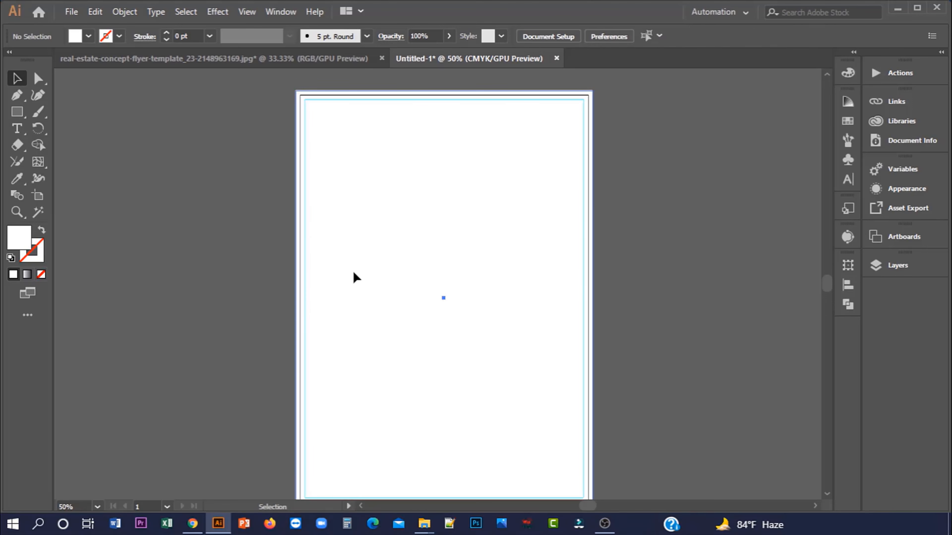
left_click(355, 273)
left_click(122, 12)
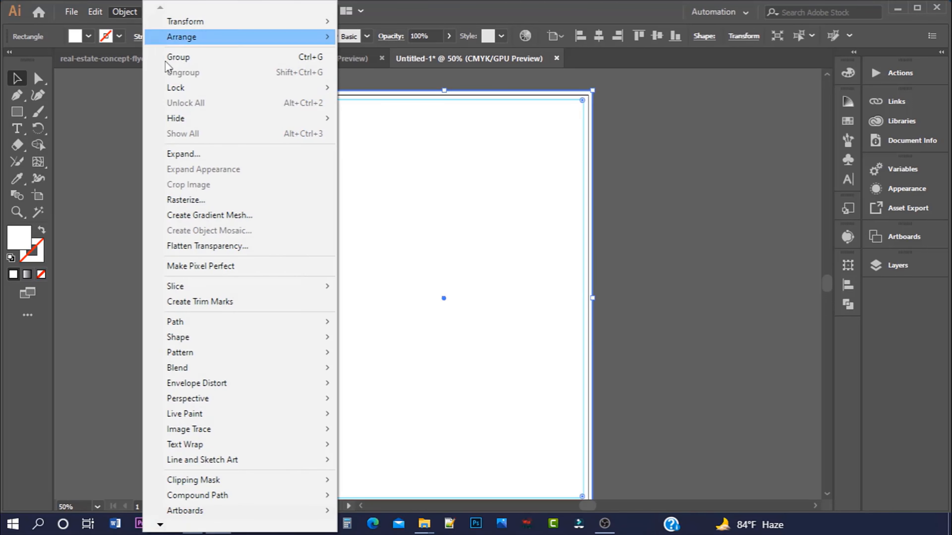
mouse_move(188, 87)
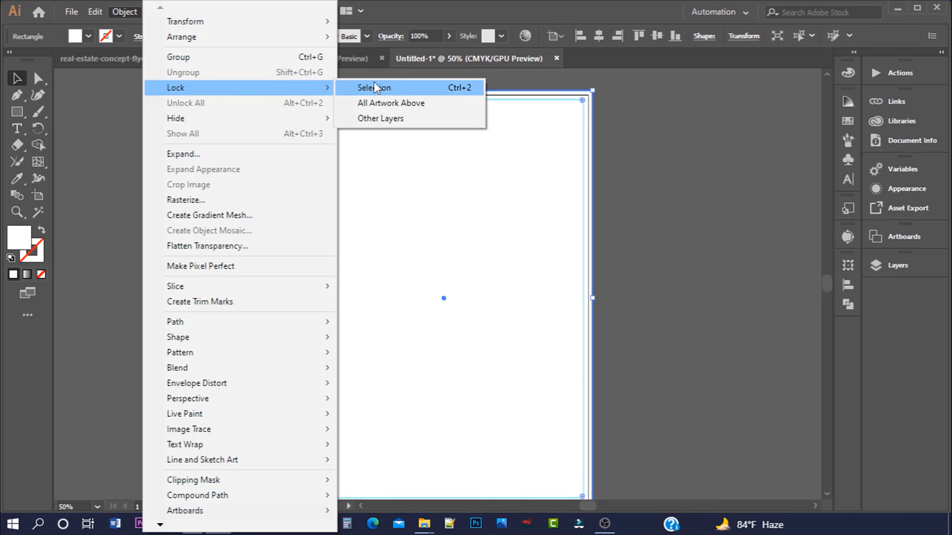
left_click(371, 88)
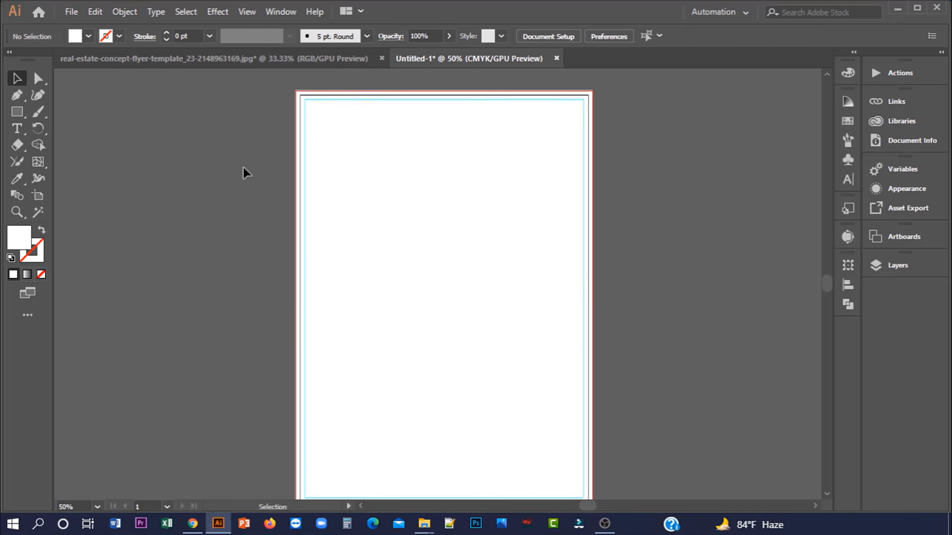
Bring the house icon and the navy and yellow colour squares from the real-estate assets document into Untitled-1, beside the artboard.
left_click(245, 64)
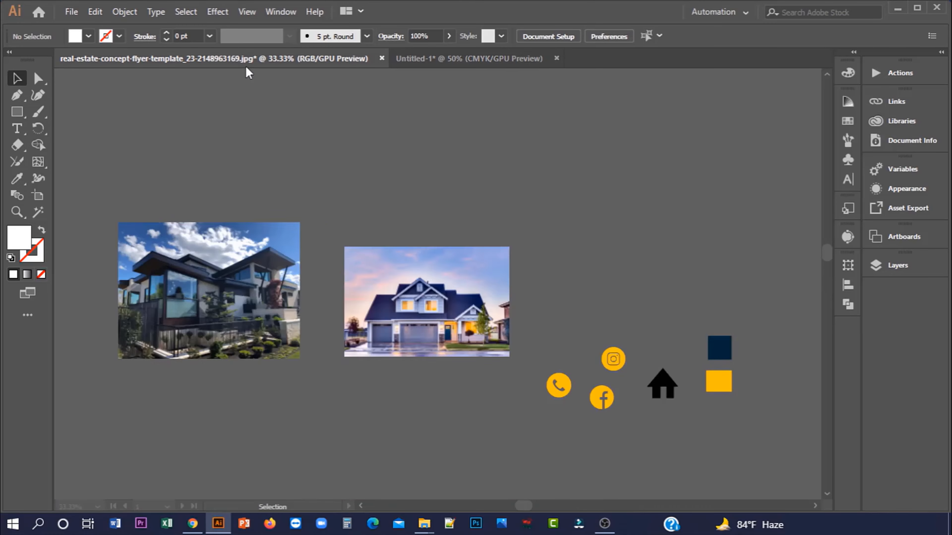
key("ctrl+minus")
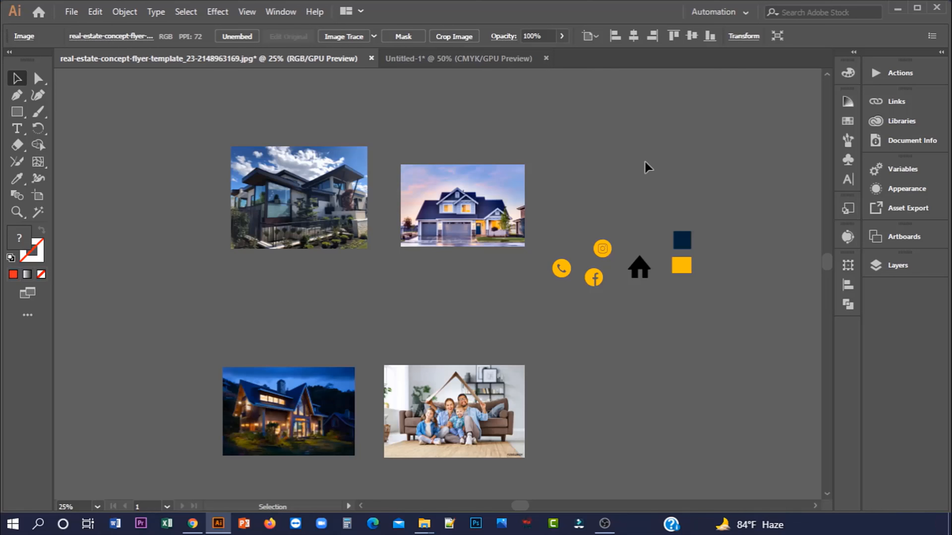
left_click_drag(543, 226, 187, 187)
Unlock all objects and fill the background rectangle with the navy sampled from the colour square.
left_click(125, 11)
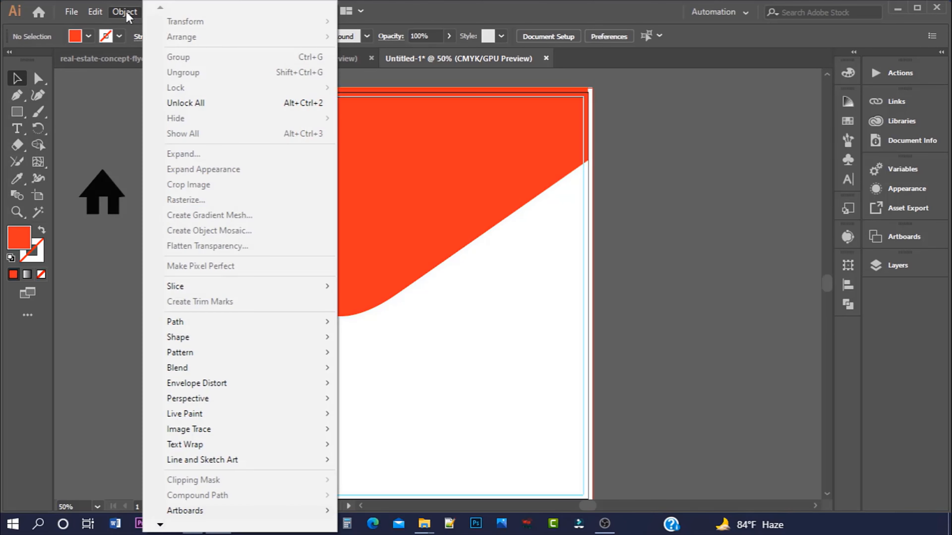
left_click(212, 103)
left_click(209, 237)
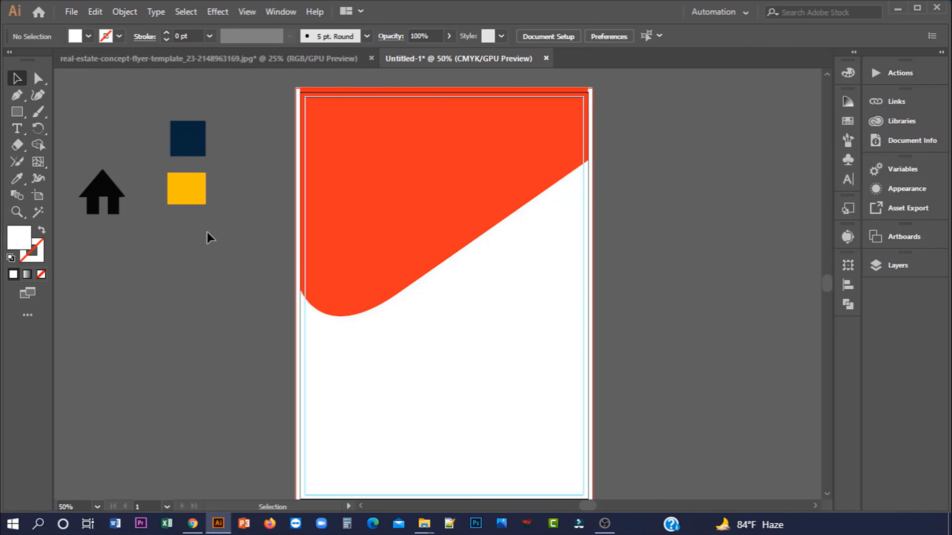
left_click(378, 344)
left_click(17, 179)
left_click(188, 139)
left_click(17, 79)
left_click(97, 110)
Select the navy background rectangle and lock it again.
left_click(339, 349)
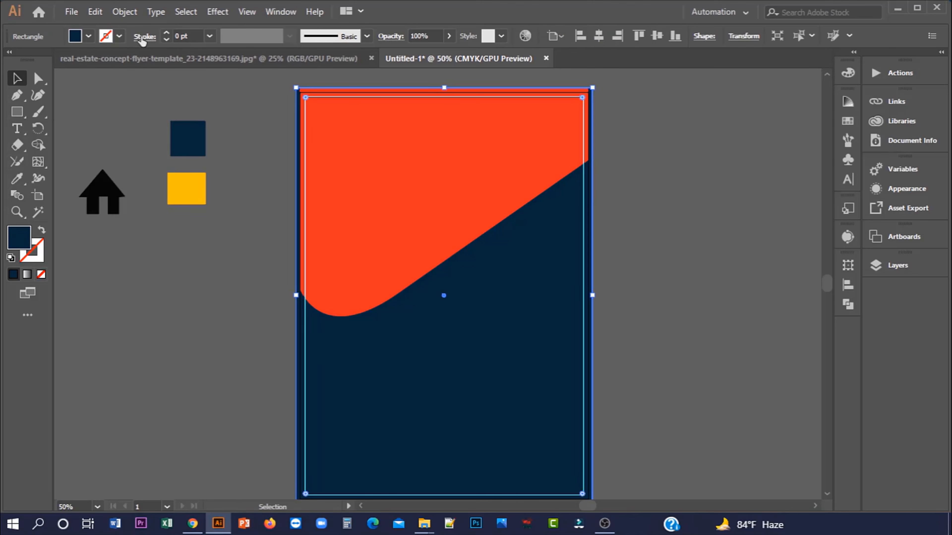
left_click(126, 11)
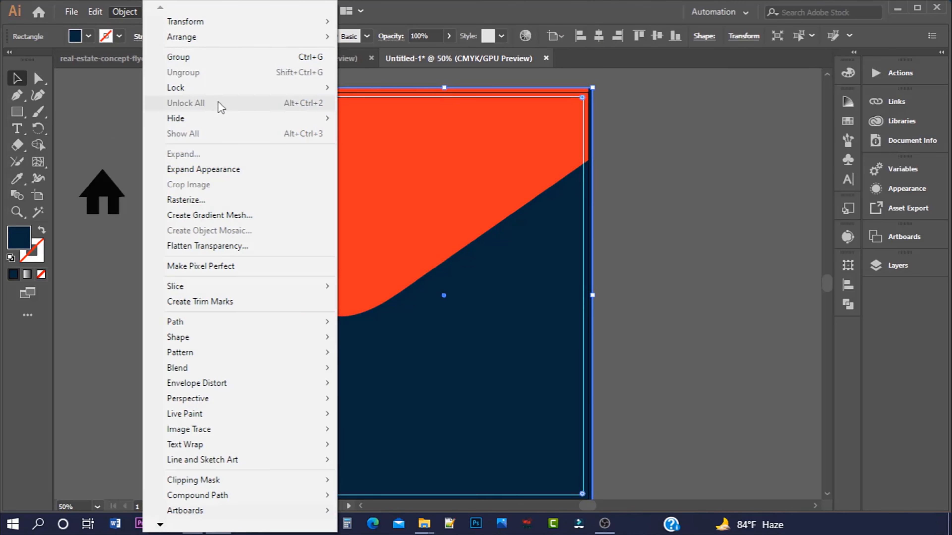
mouse_move(225, 88)
left_click(372, 87)
Fill the curved red-orange shape with the yellow sampled from the colour square.
left_click(304, 226)
left_click(17, 179)
left_click(186, 189)
left_click(17, 79)
left_click(97, 110)
Draw a large circle with the Ellipse tool over the yellow shape's diagonal edge and shift it toward the right margin guide.
right_click(17, 111)
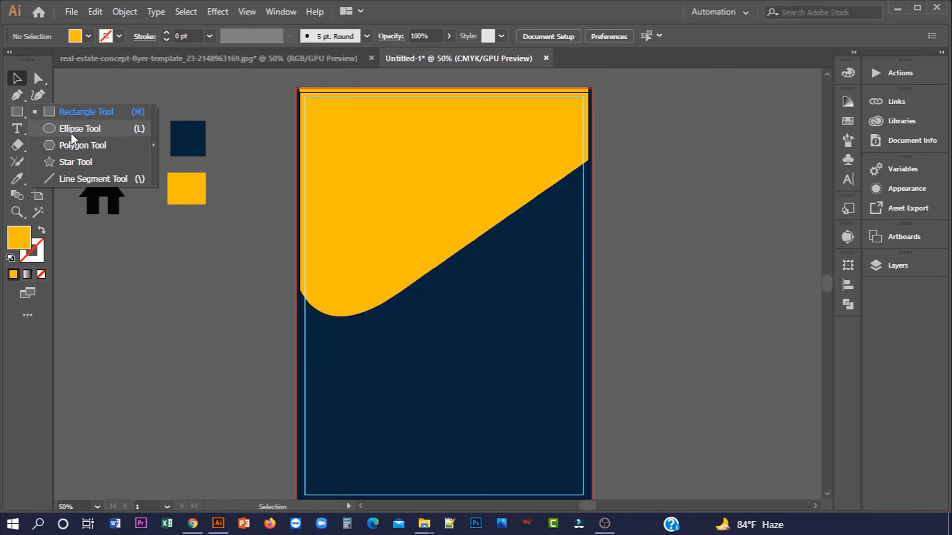
left_click(71, 133)
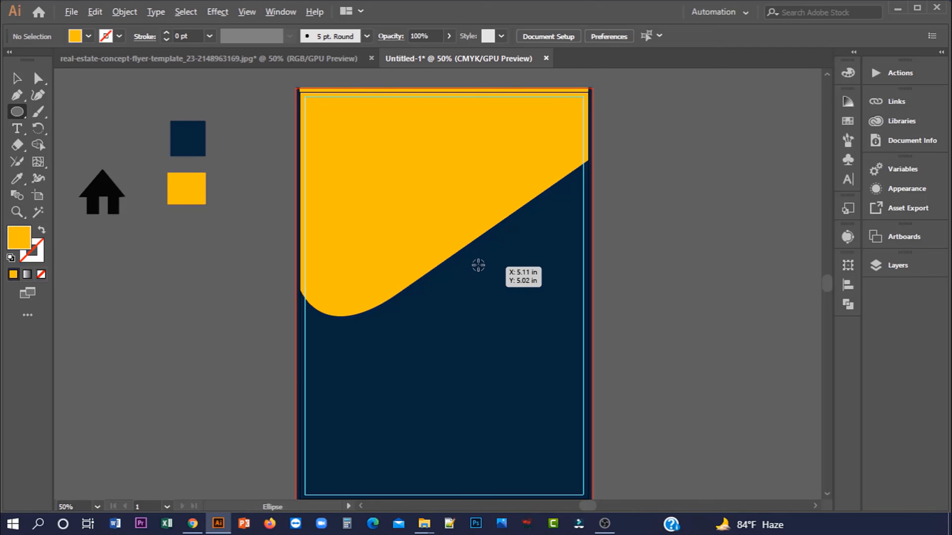
left_click_drag(474, 283, 544, 366)
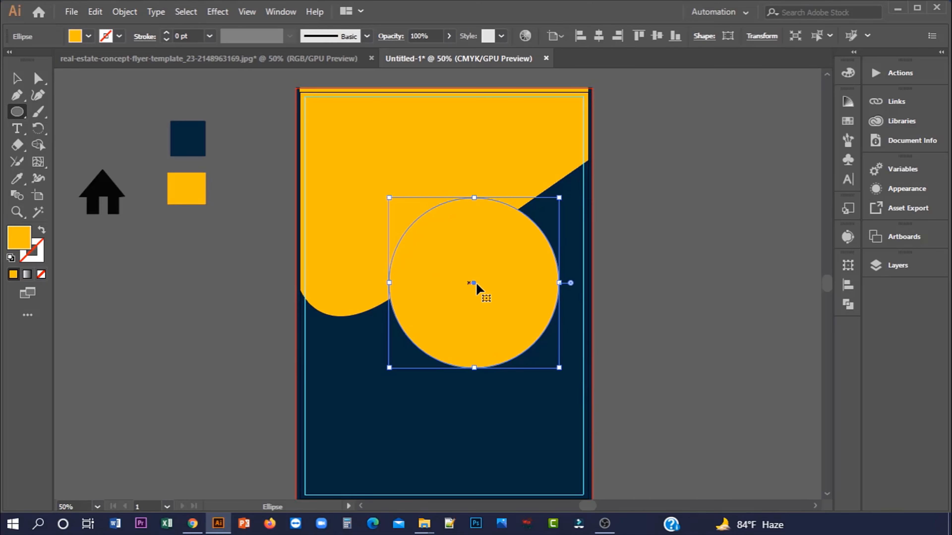
left_click_drag(474, 283, 493, 283)
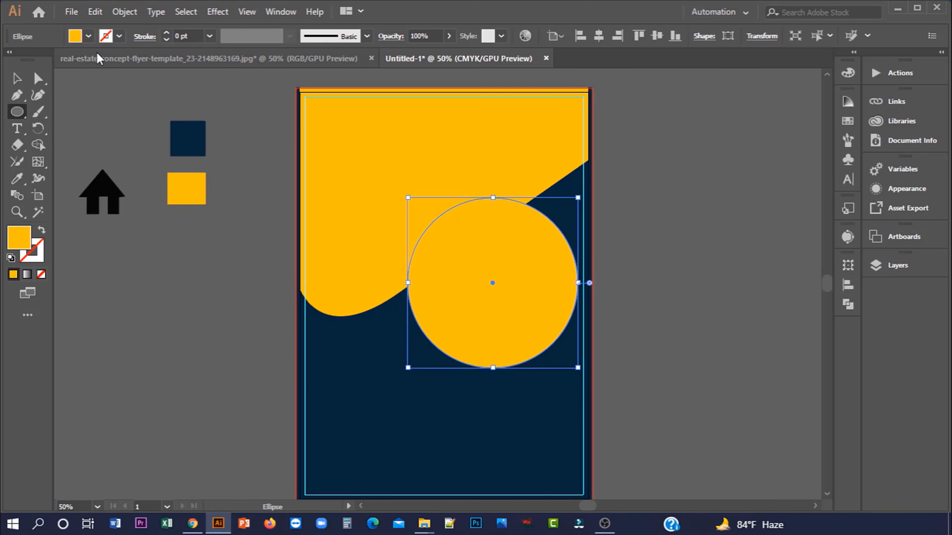
Fill the circle with a green swatch and return to the Selection tool.
left_click(89, 36)
left_click(50, 89)
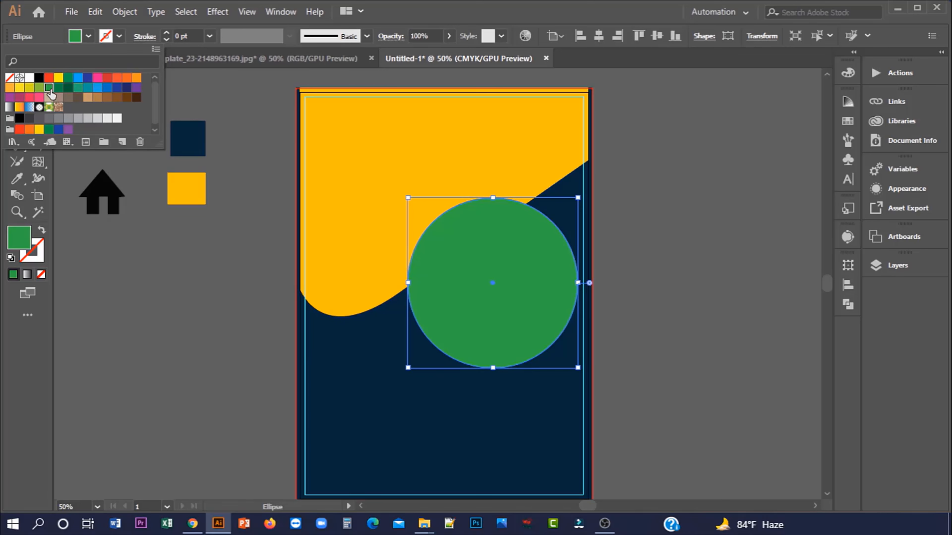
left_click(88, 36)
left_click(16, 79)
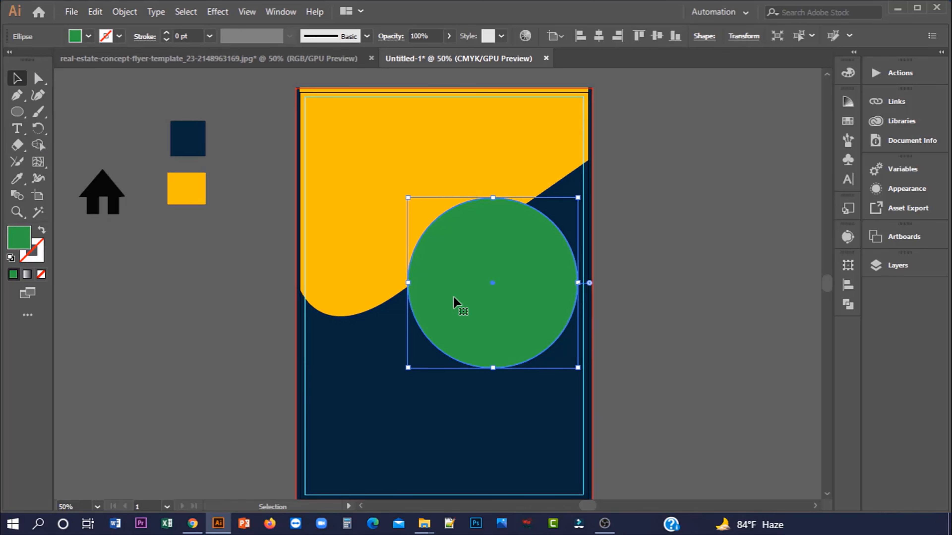